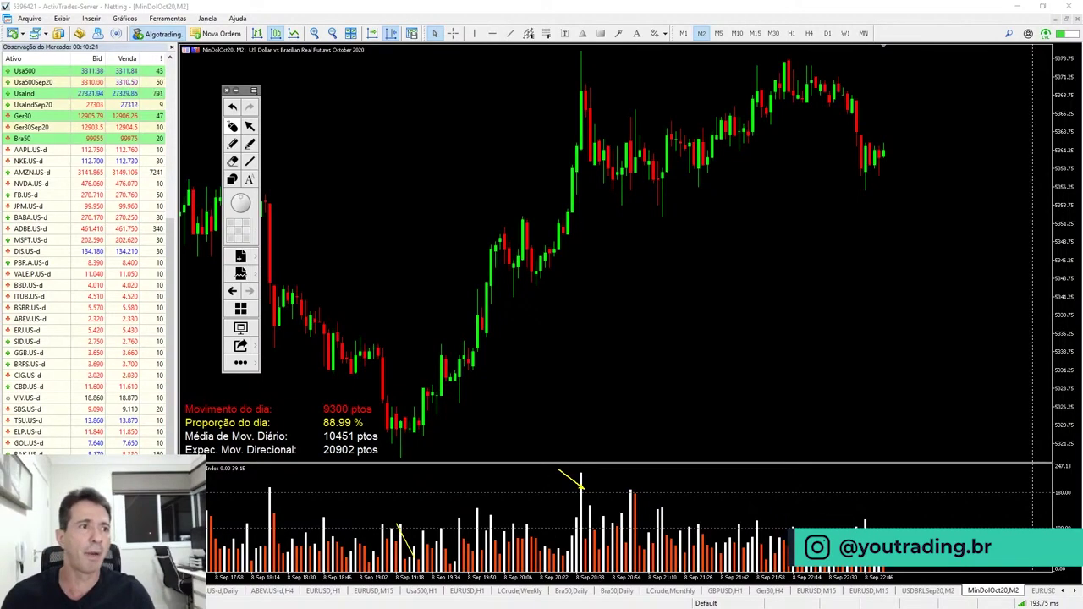
Switch to the compound interest workbook in Excel and set Capital Inicial to 1000
key("alt+Tab")
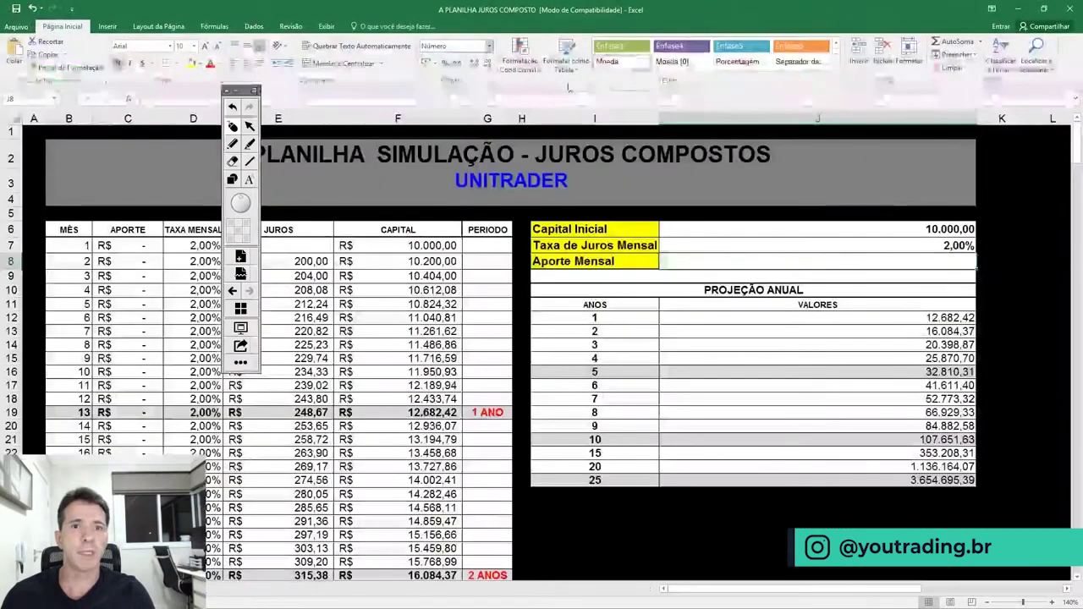
left_click_drag(243, 93, 95, 54)
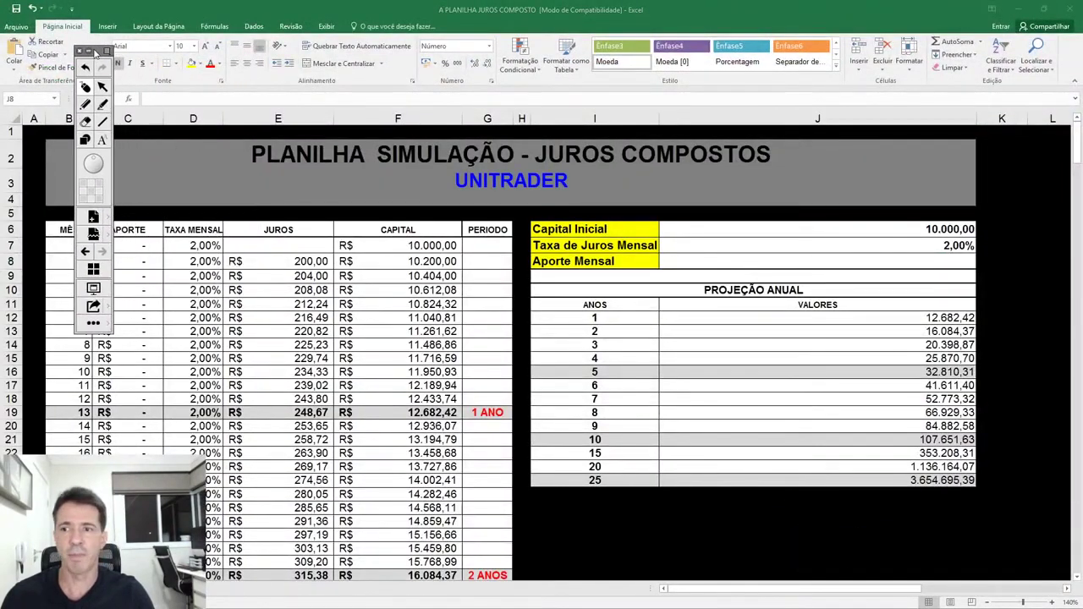
left_click(891, 224)
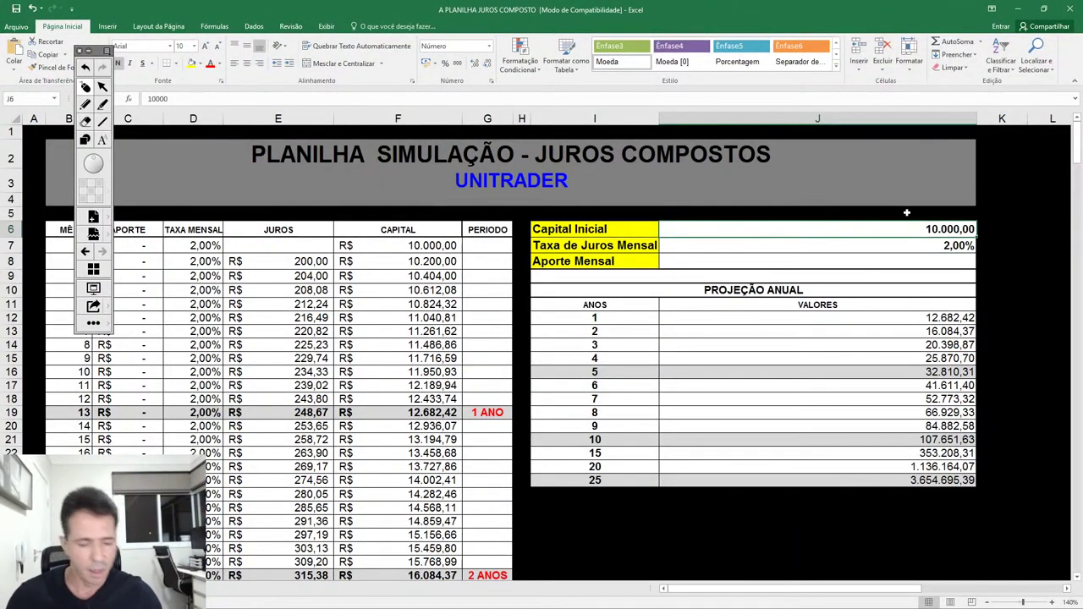
type("1000")
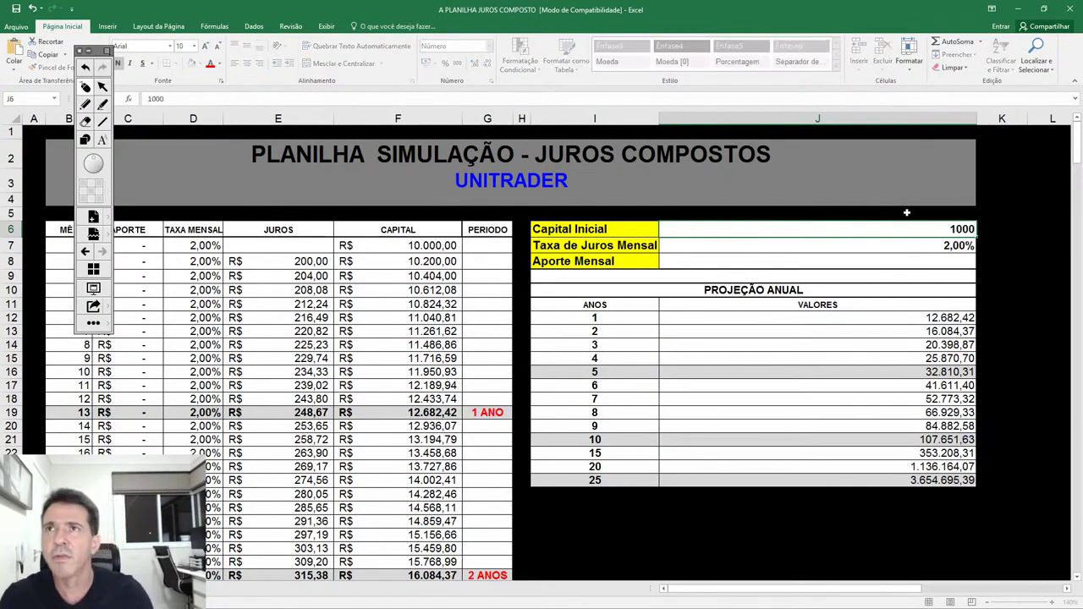
key("Return")
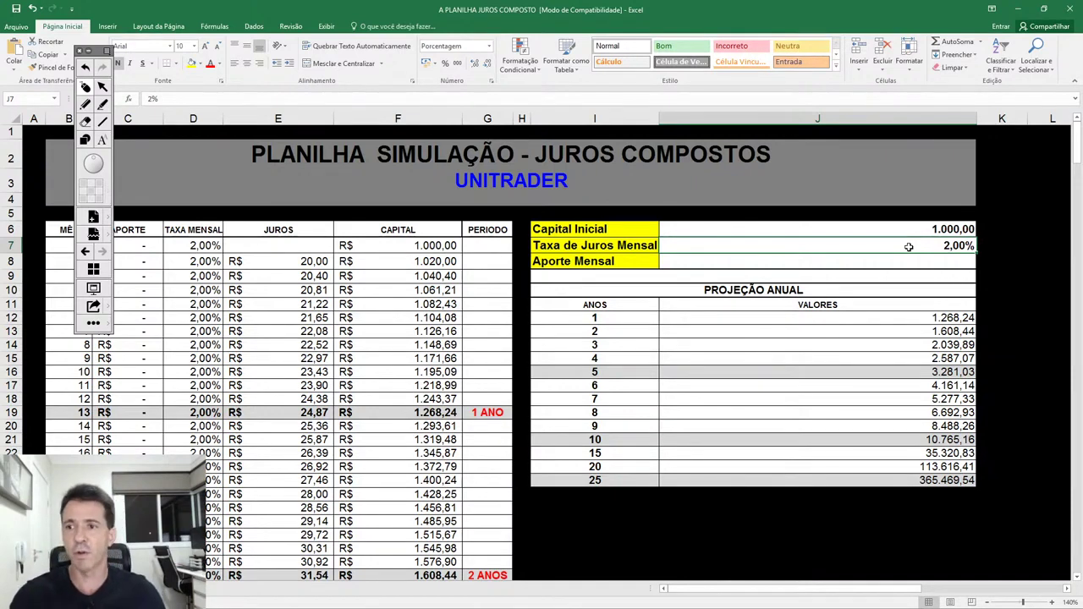
Set Taxa de Juros Mensal to 3% and Aporte Mensal to 100, and select the 20-year projected value
type("3")
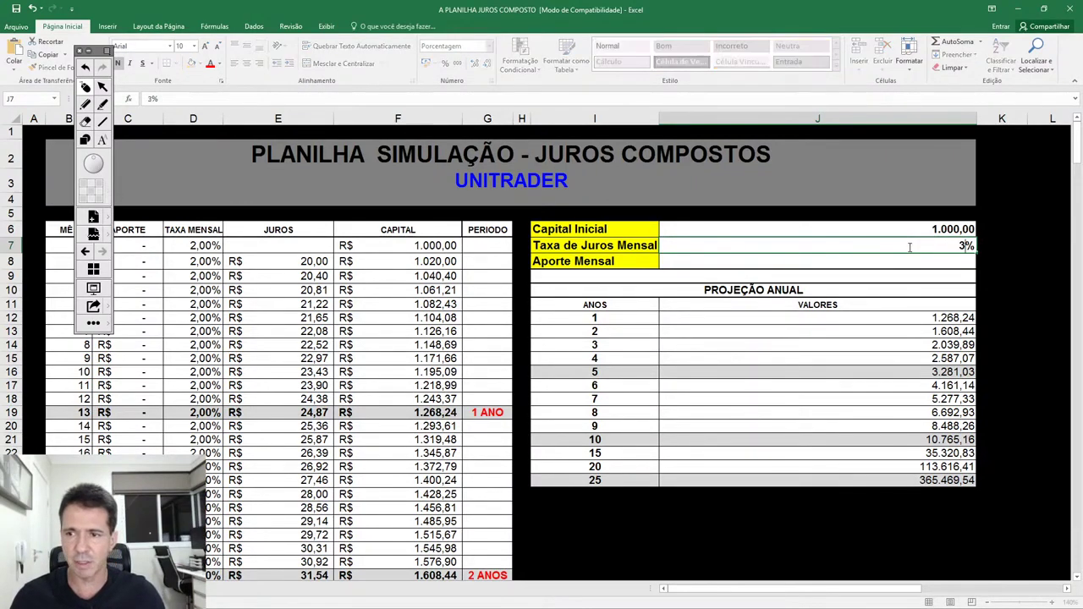
key("Return")
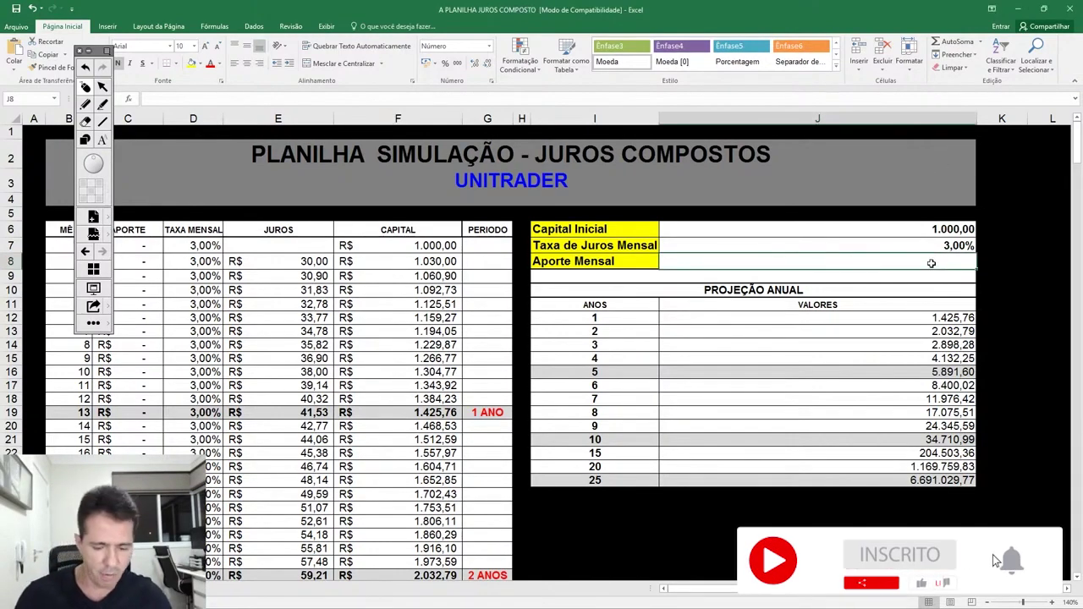
type("100")
key("Return")
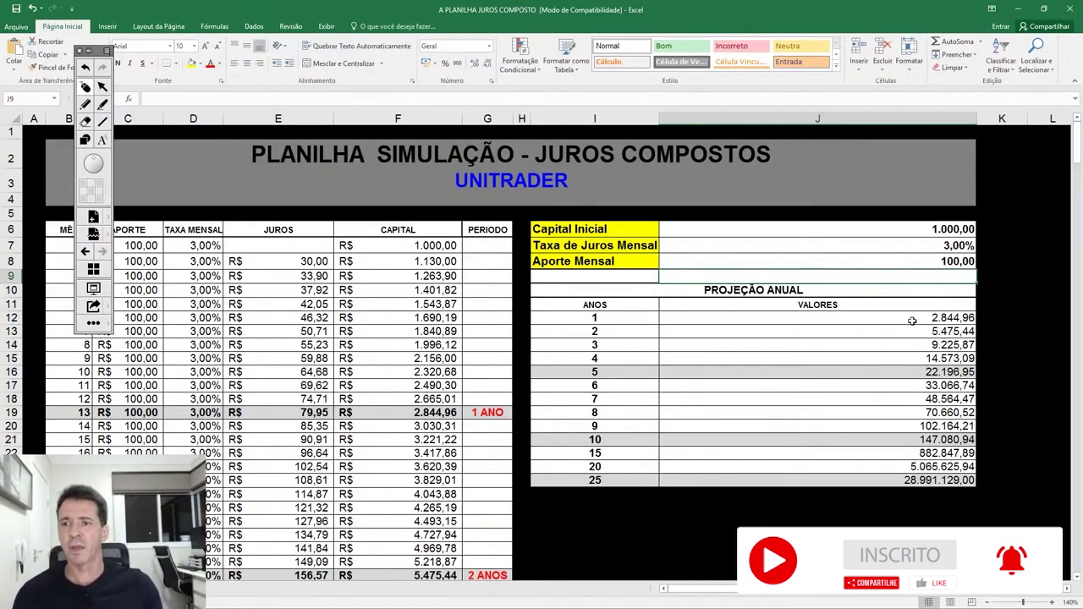
left_click(851, 468)
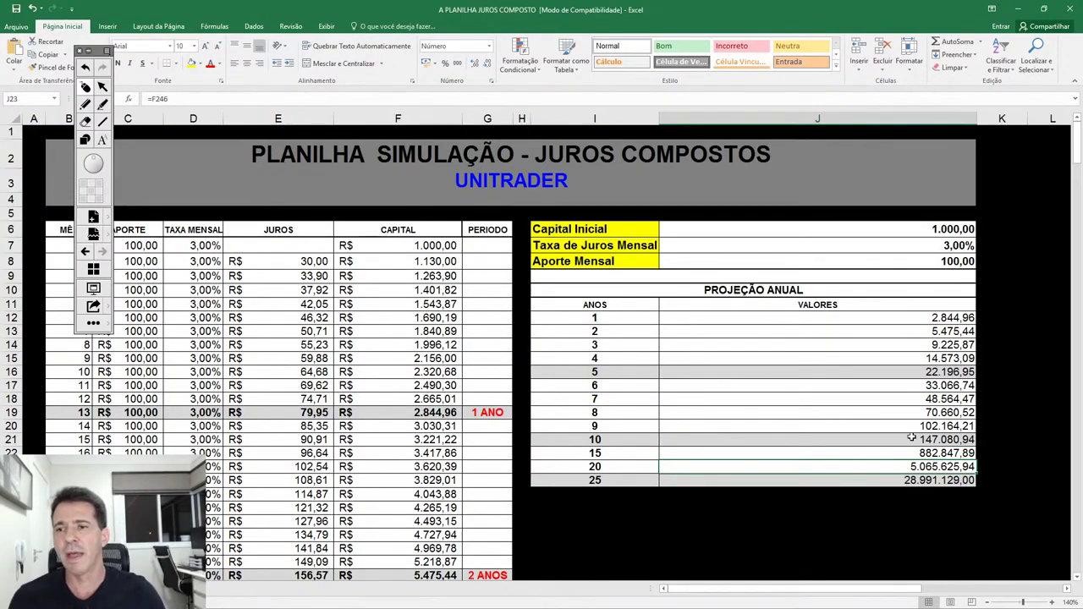
Try an Aporte Mensal of 0 to compare the projection without contributions, and restore it to 100
left_click(938, 261)
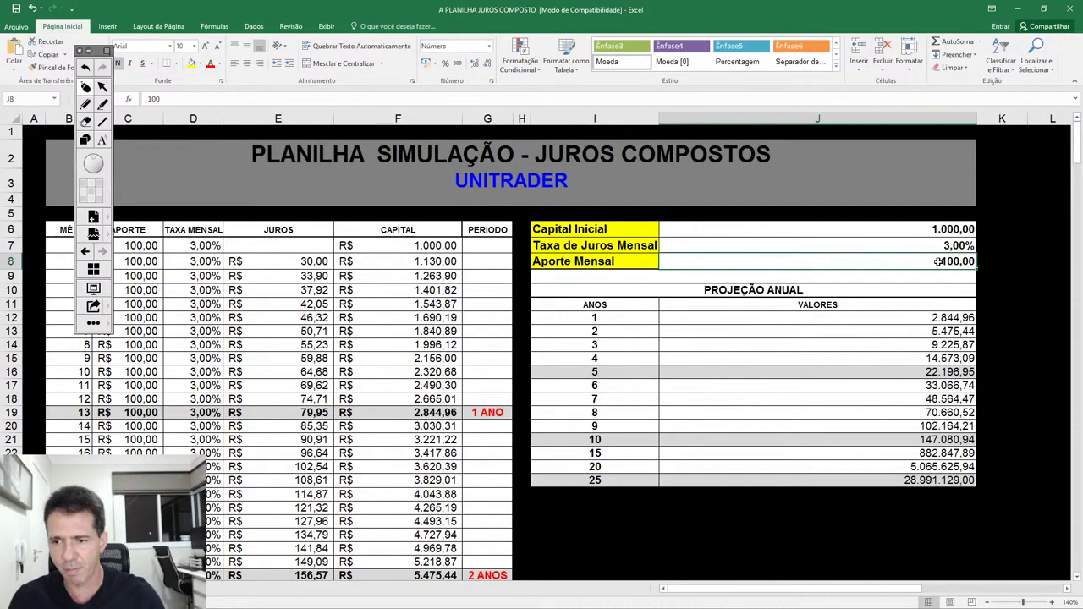
type("0")
key("Return")
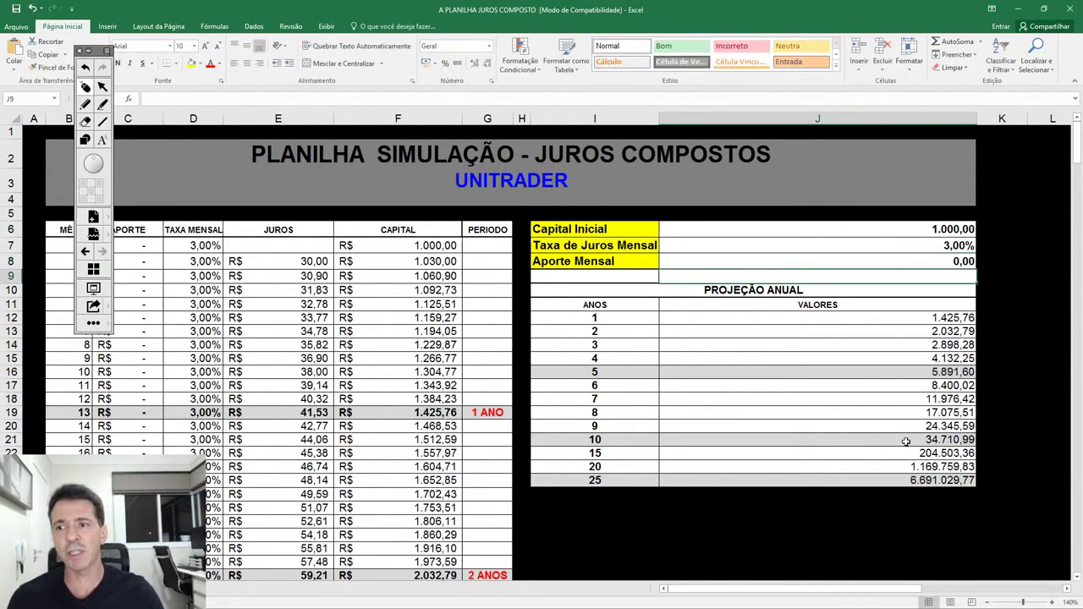
left_click(930, 262)
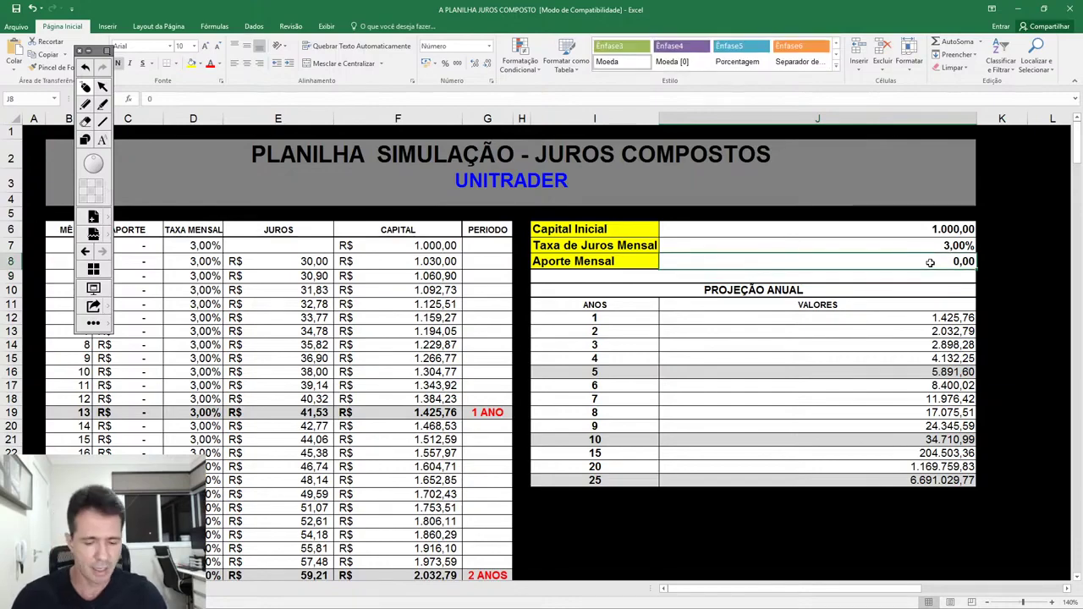
type("100")
key("Return")
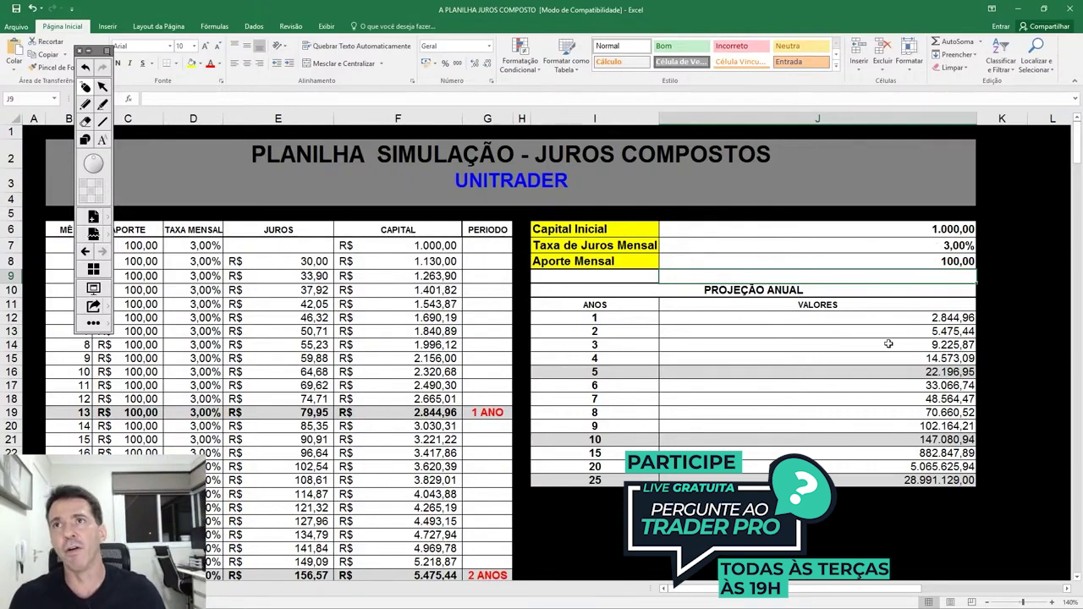
Set Aporte Mensal to 200 and review the three input values against the 20-year projection
left_click(922, 262)
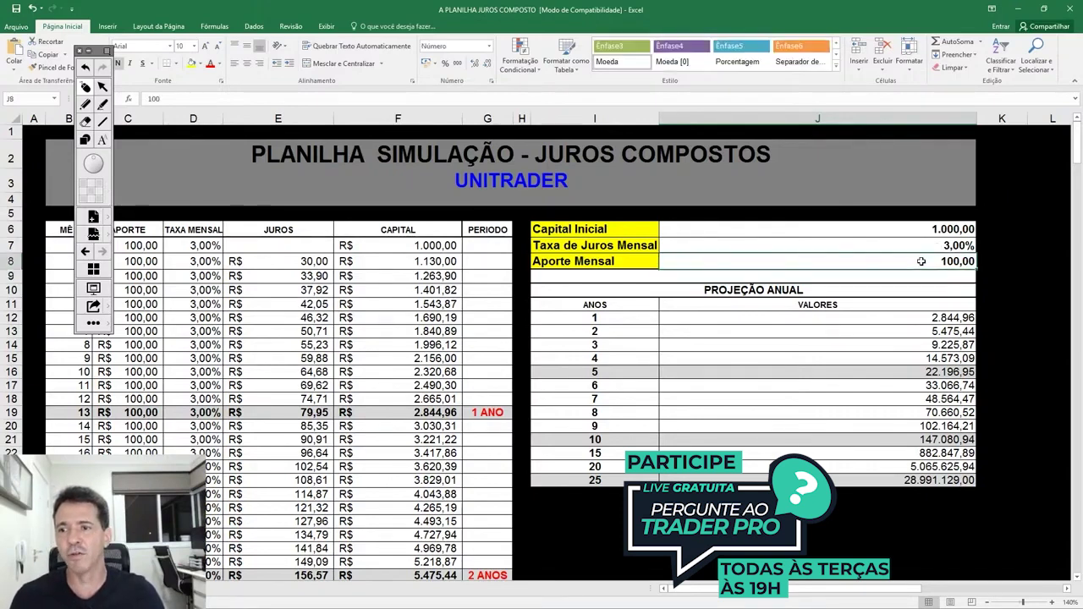
type("200")
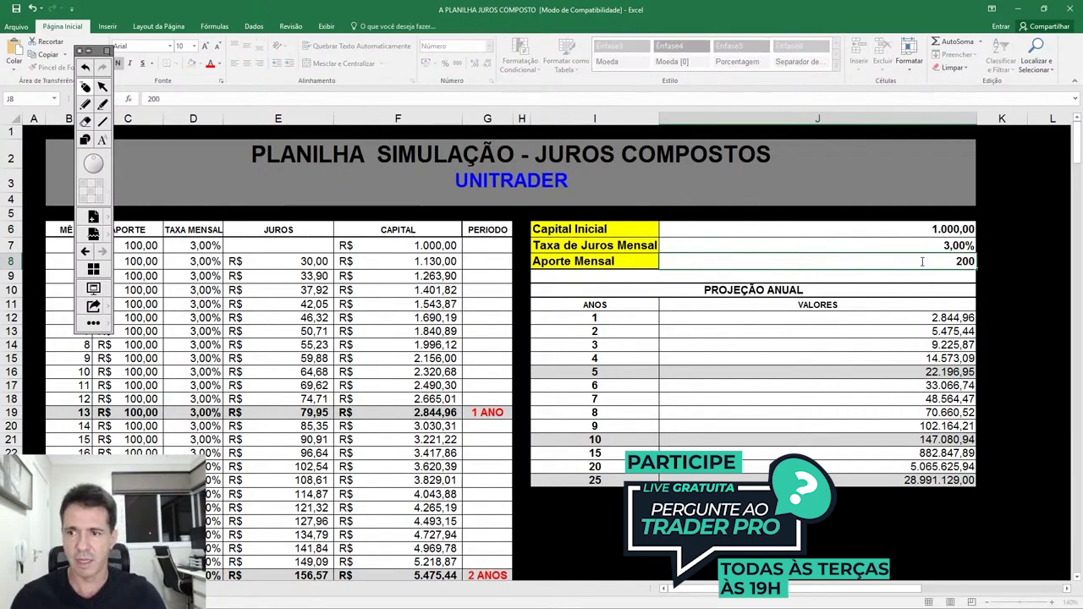
key("Return")
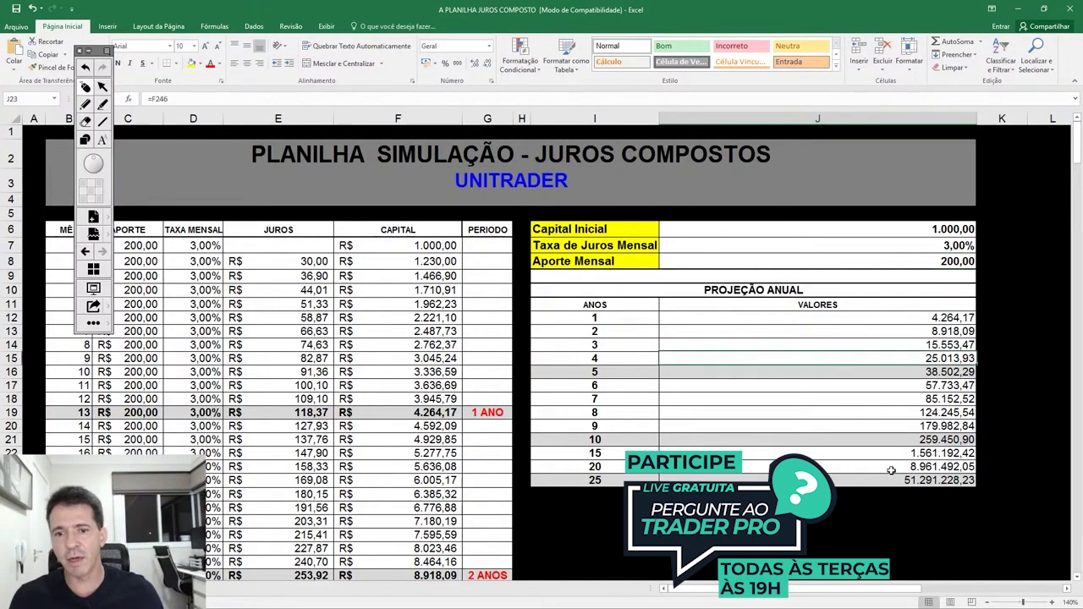
left_click(893, 468)
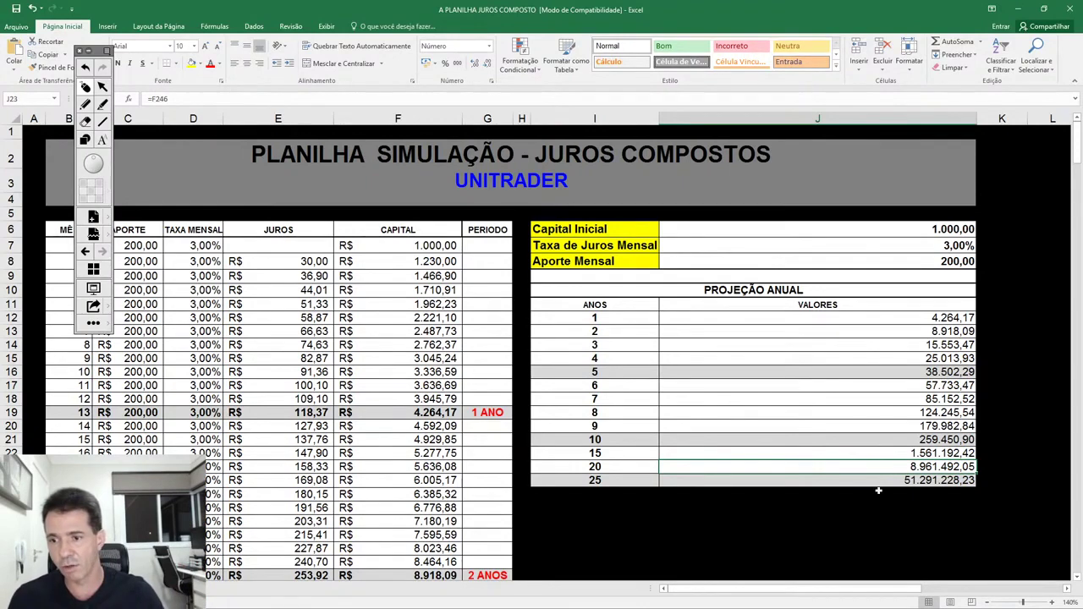
left_click(874, 231)
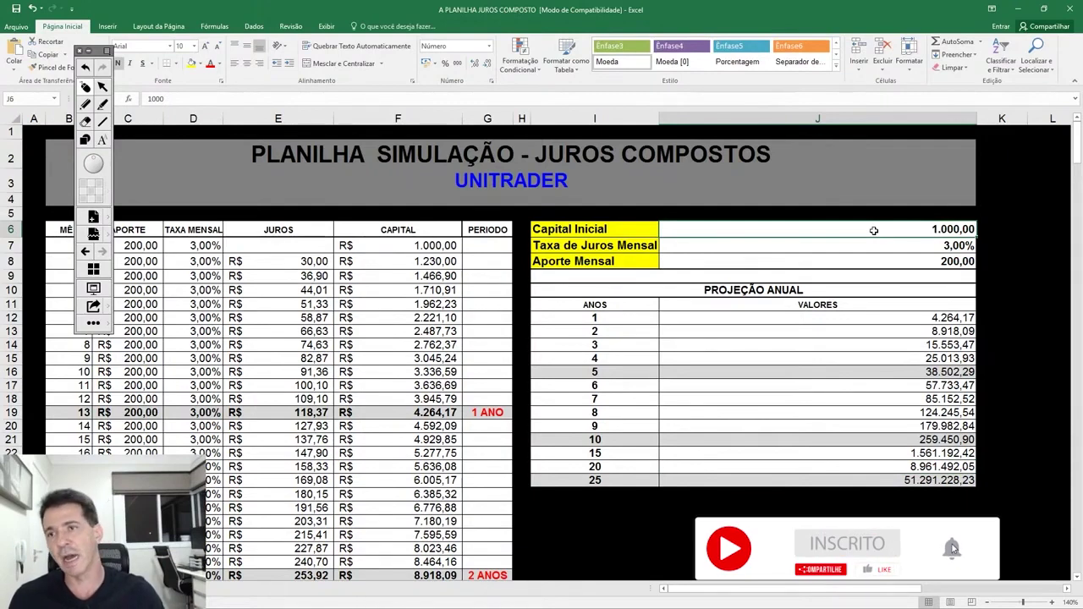
left_click(926, 247)
left_click(926, 263)
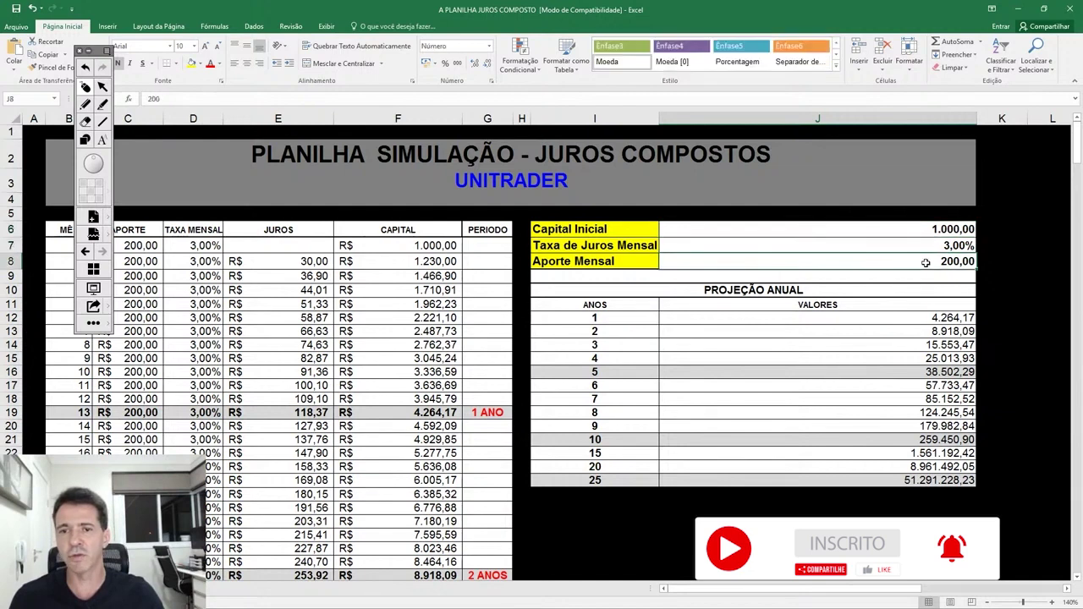
left_click(891, 468)
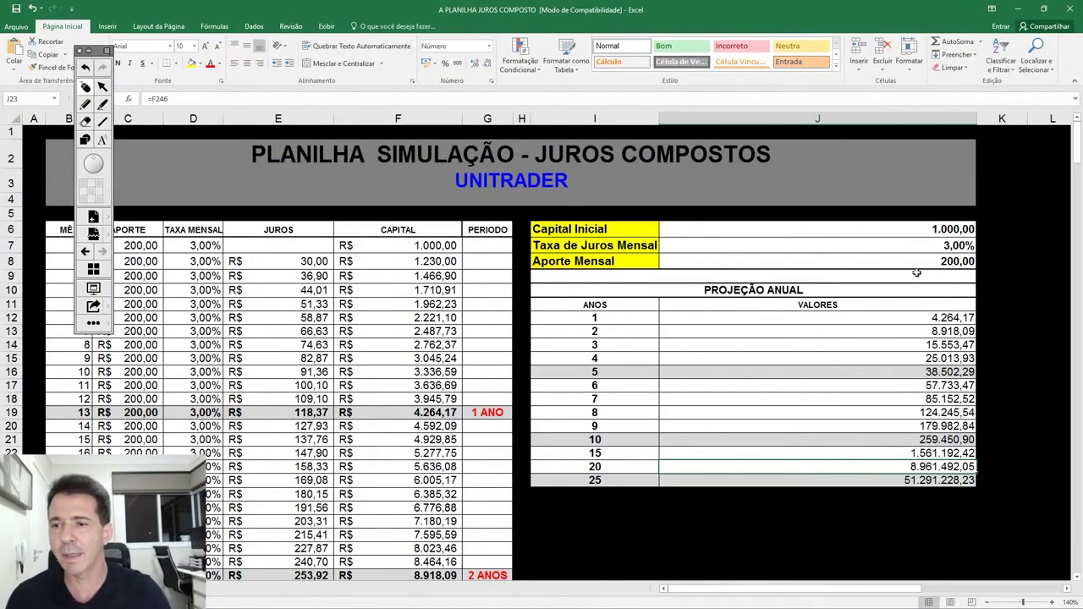
Set Taxa de Juros Mensal to 2%
left_click(906, 245)
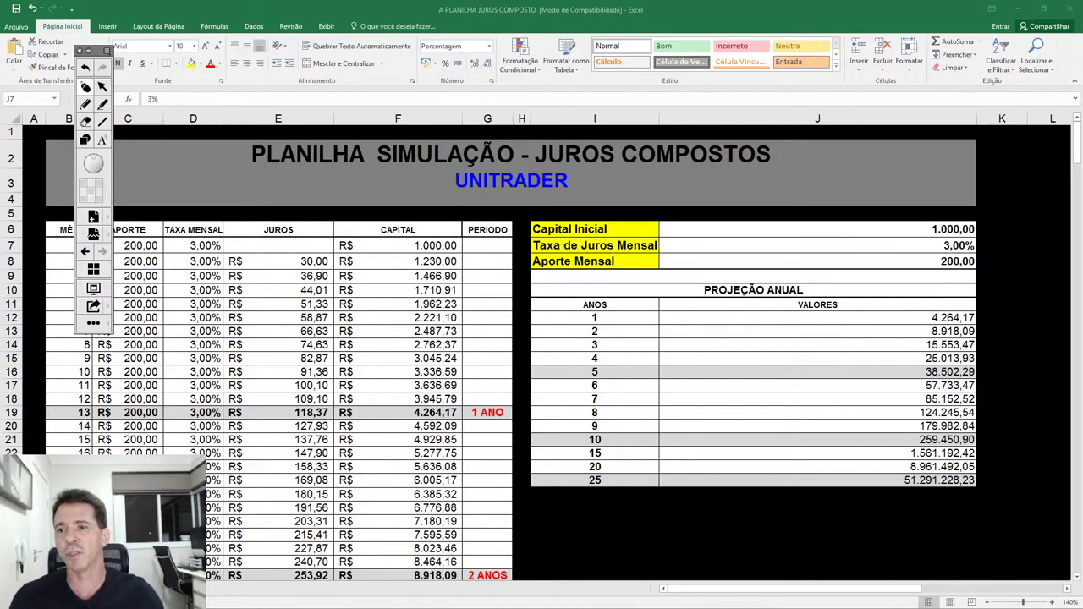
left_click(921, 245)
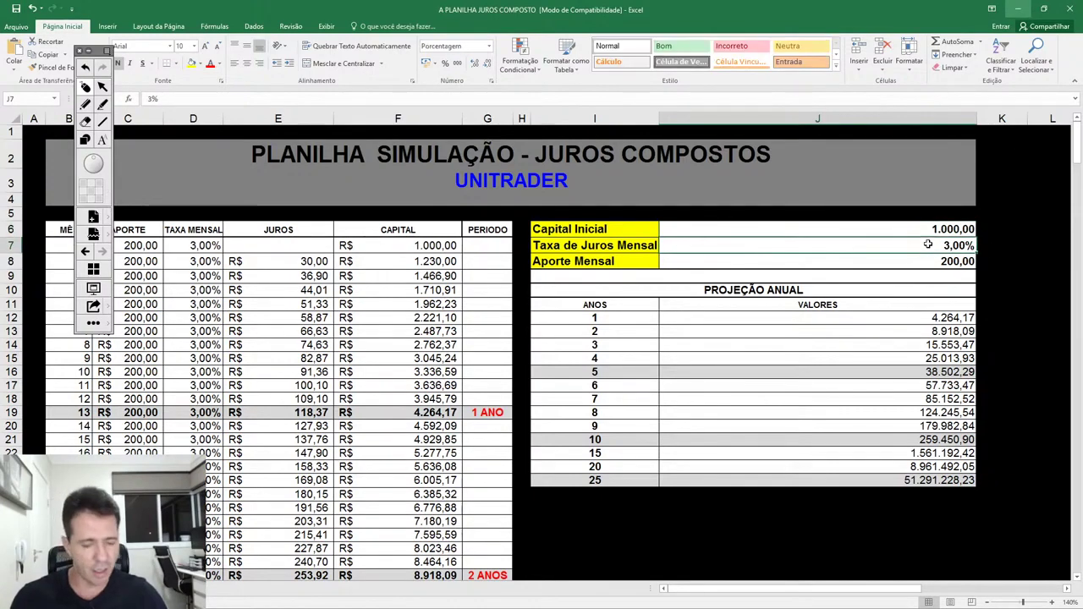
type("2")
key("Return")
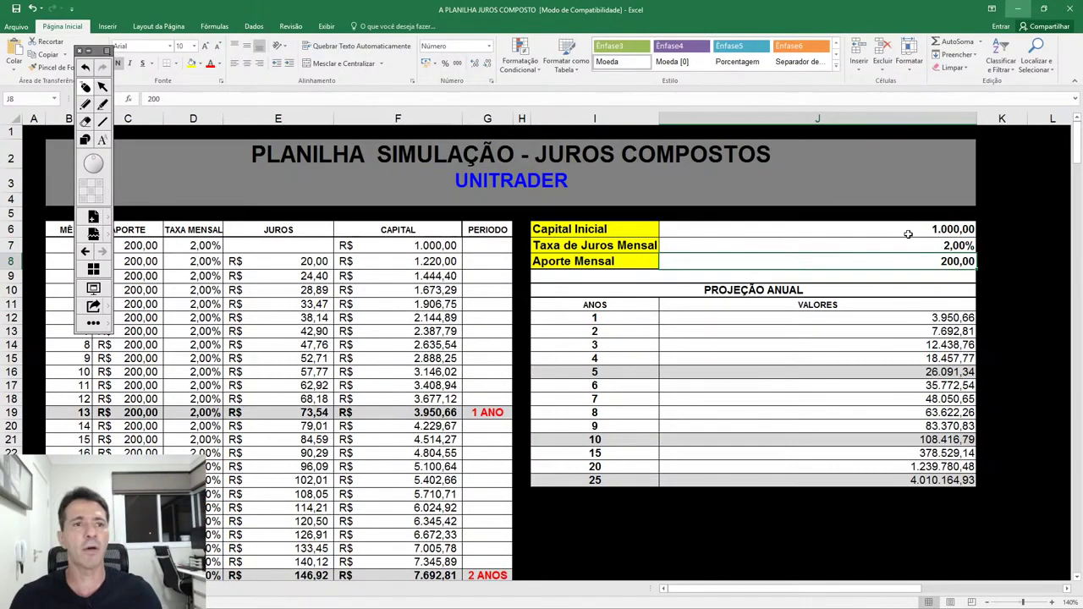
Set Capital Inicial to 20000 and clear the Aporte Mensal value
left_click(910, 229)
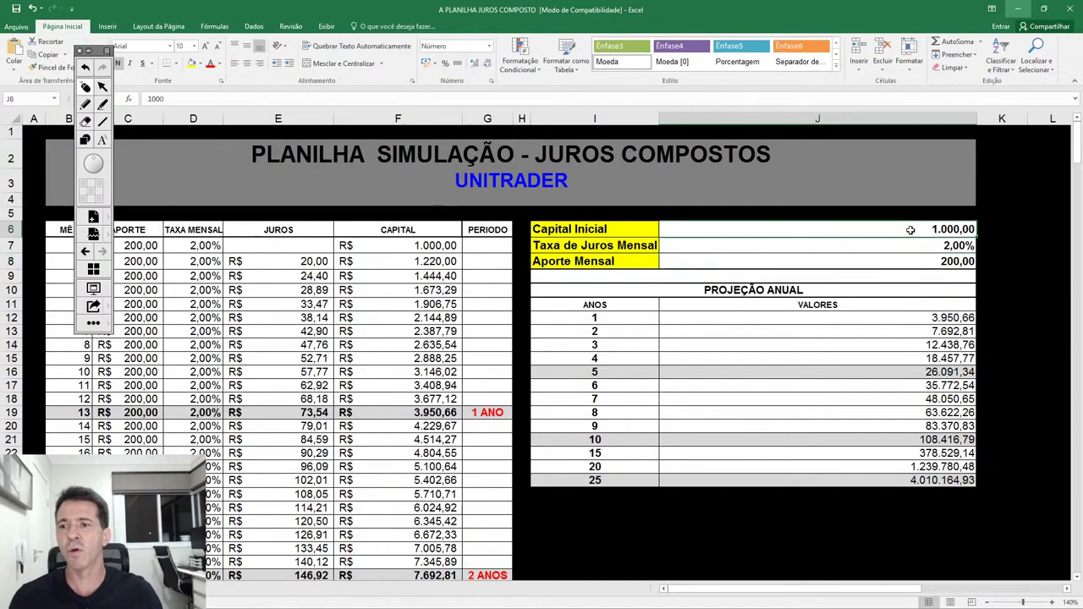
type("20.")
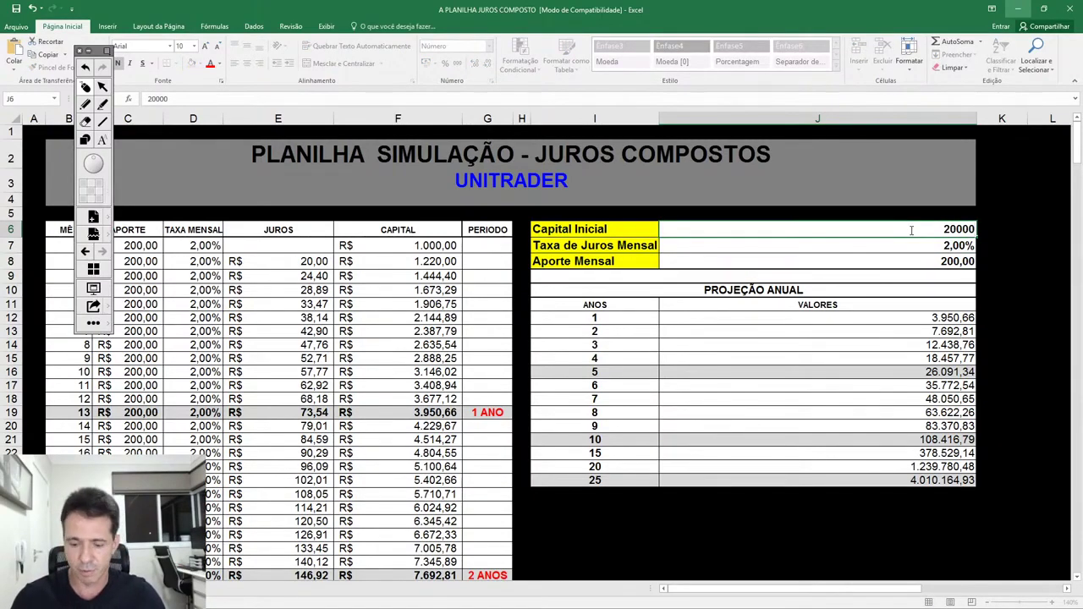
type("000")
key("Return")
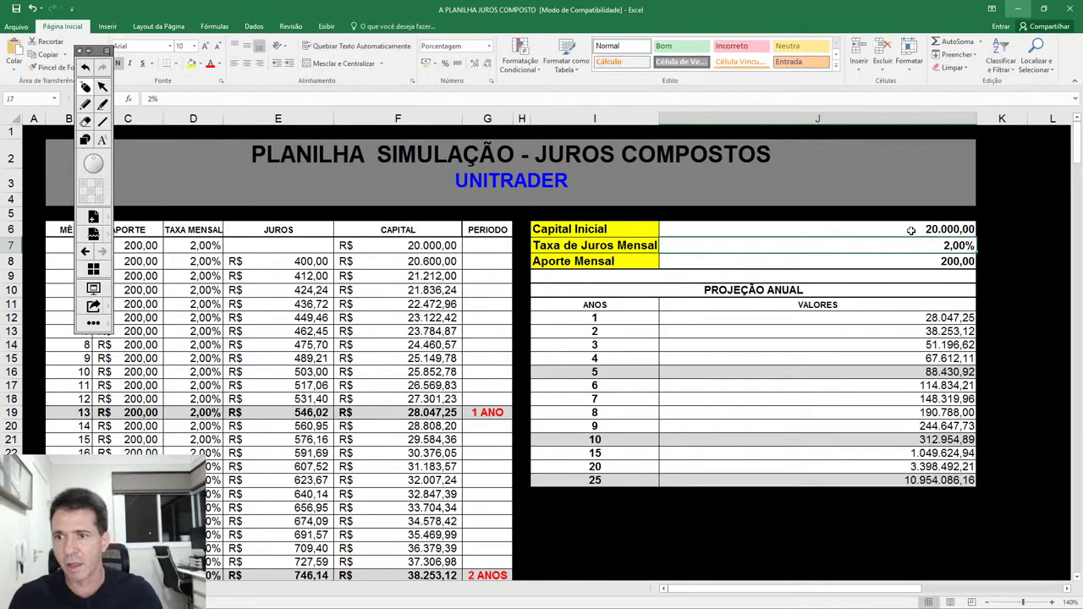
left_click(938, 264)
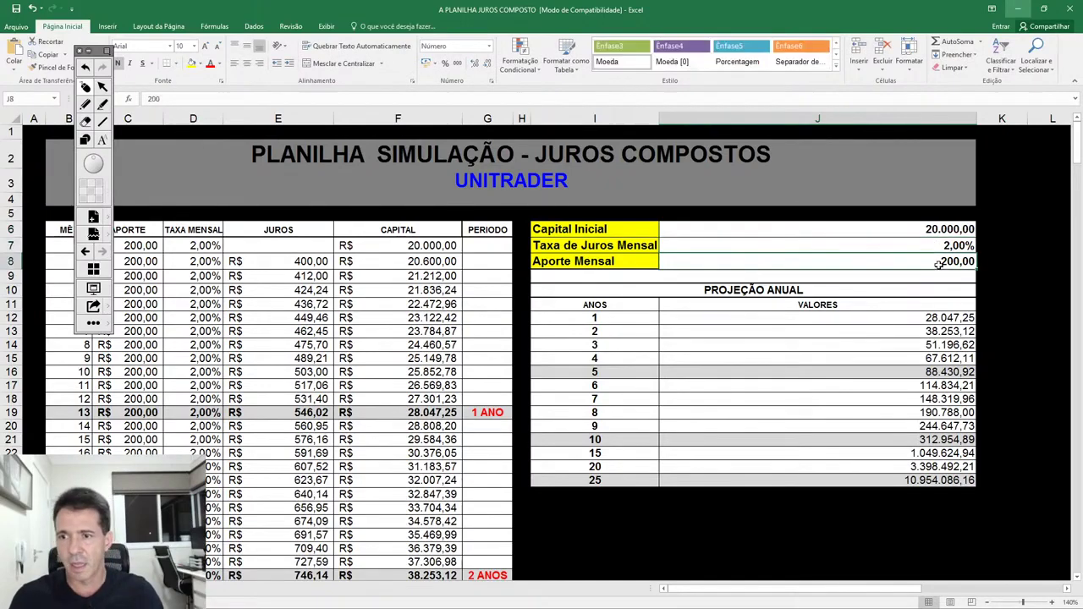
key("Delete")
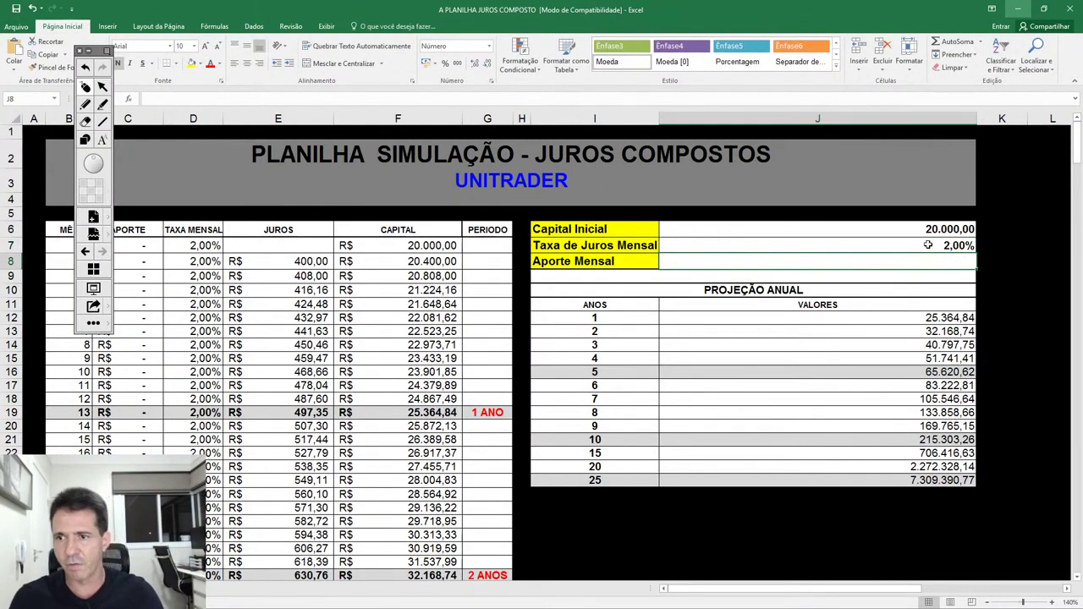
Set Taxa de Juros Mensal to 0,6% for the 20.000 capital without monthly contributions
left_click(928, 244)
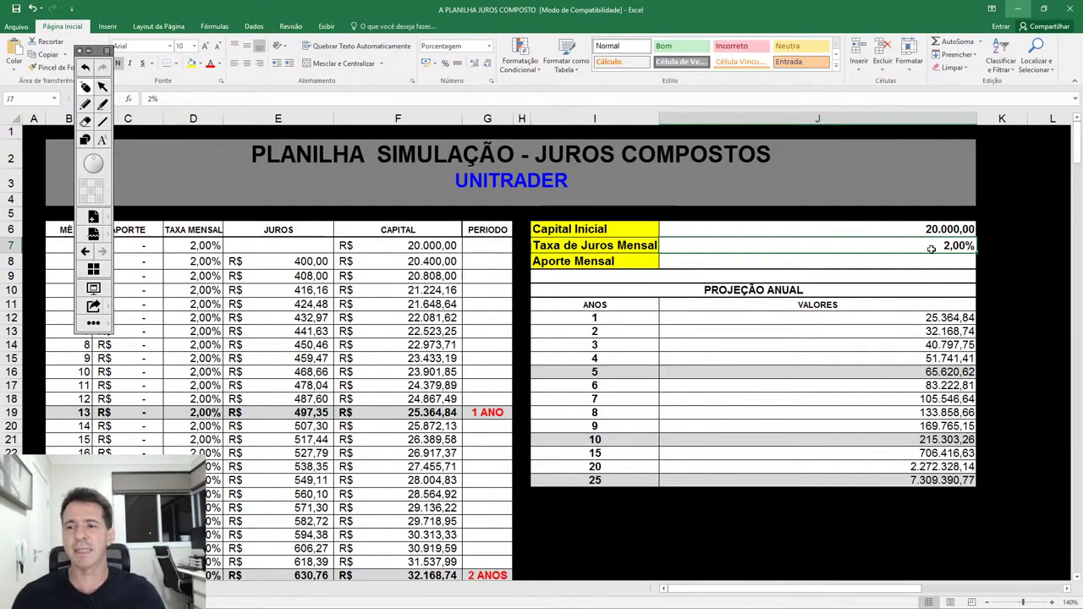
type("0,6")
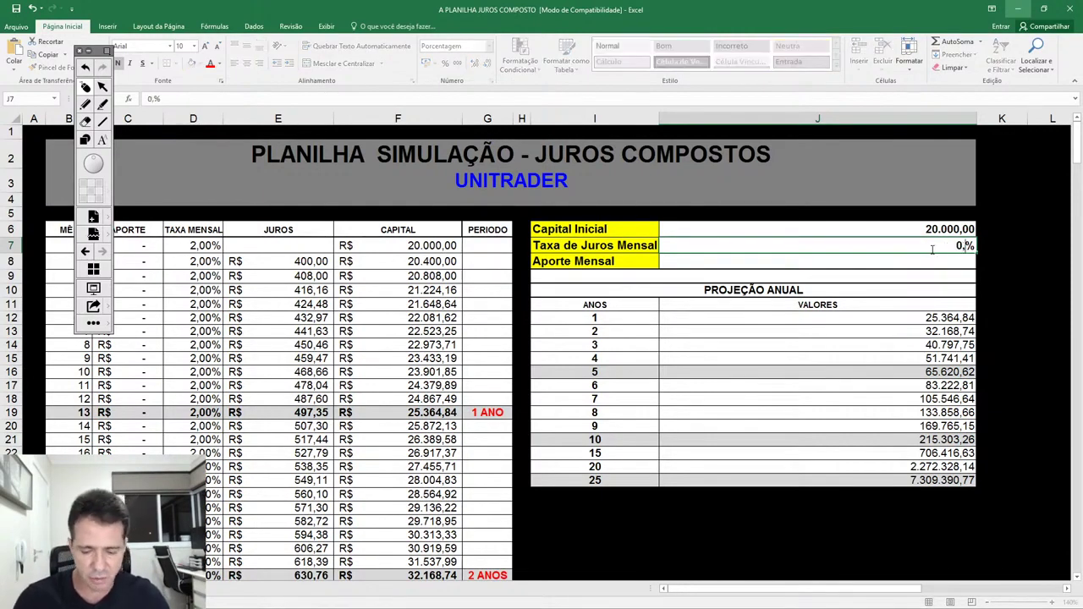
key("Return")
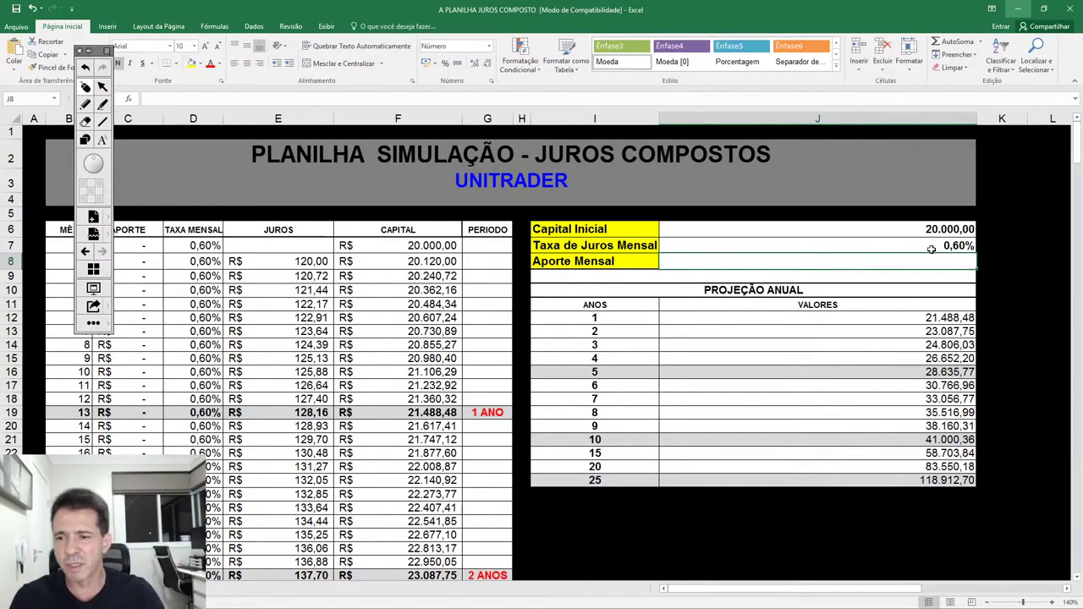
Raise Taxa de Juros Mensal to 1%
left_click(931, 249)
type("1")
key("Return")
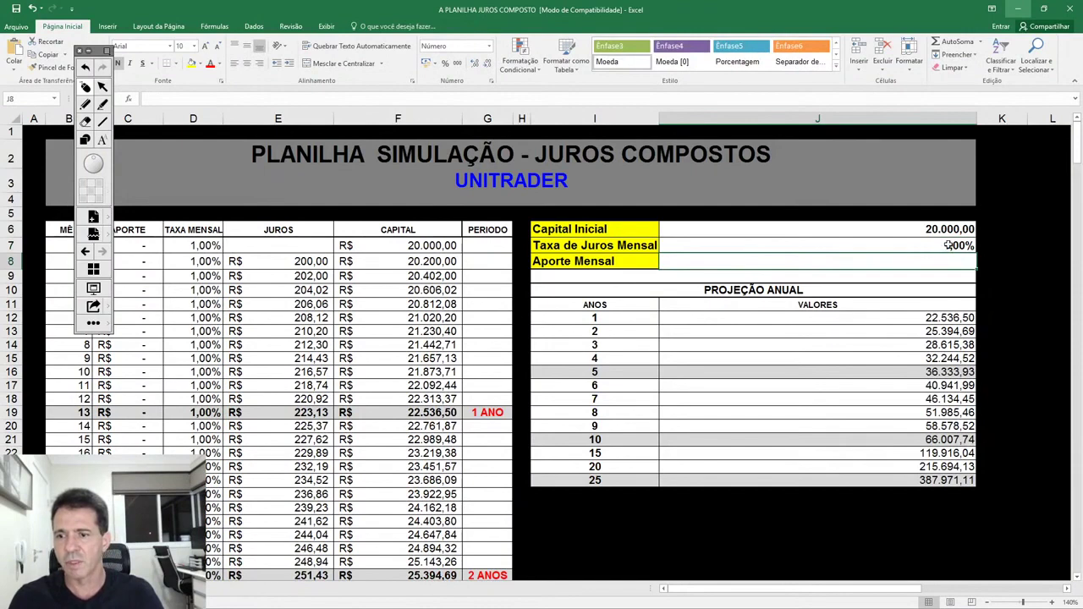
Set Taxa de Juros Mensal to 2,02%
left_click(934, 245)
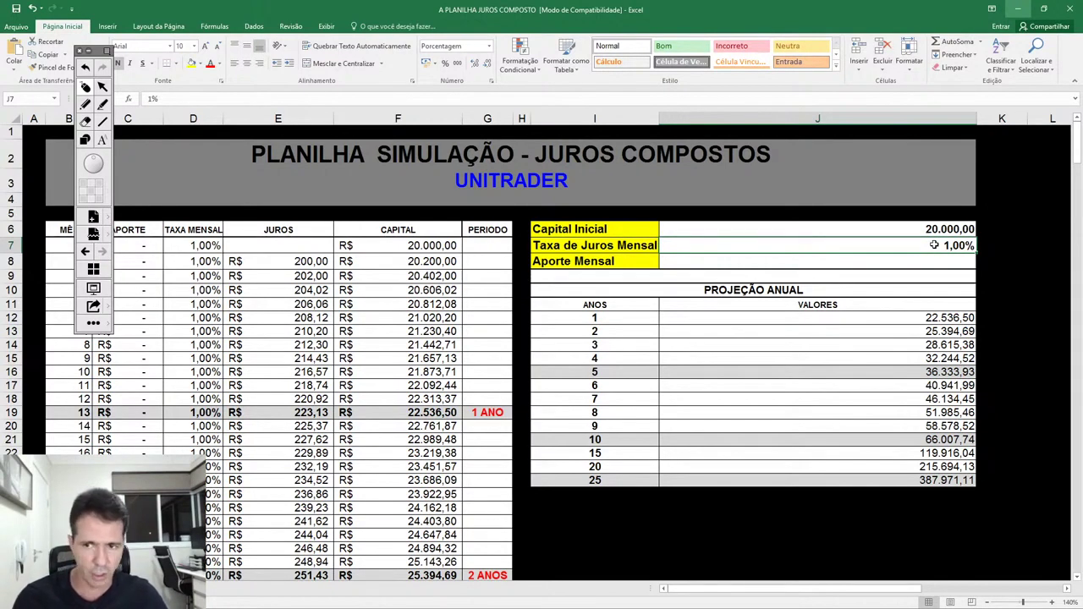
type("2,0")
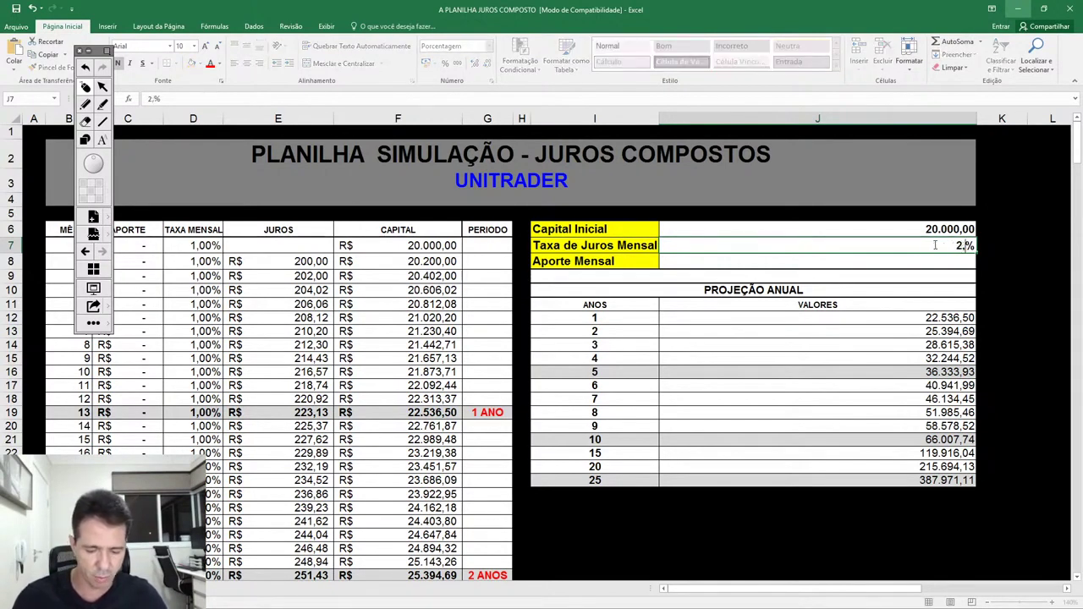
type("2")
key("Return")
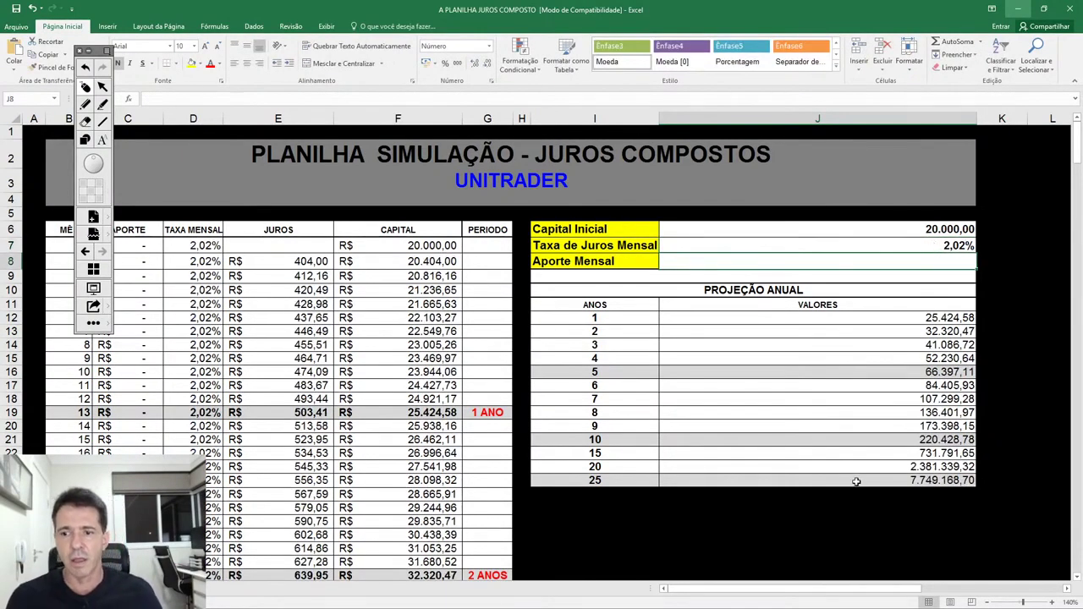
Examine the 20-year value in the annual projection for the 2,02% monthly rate
left_click(881, 468)
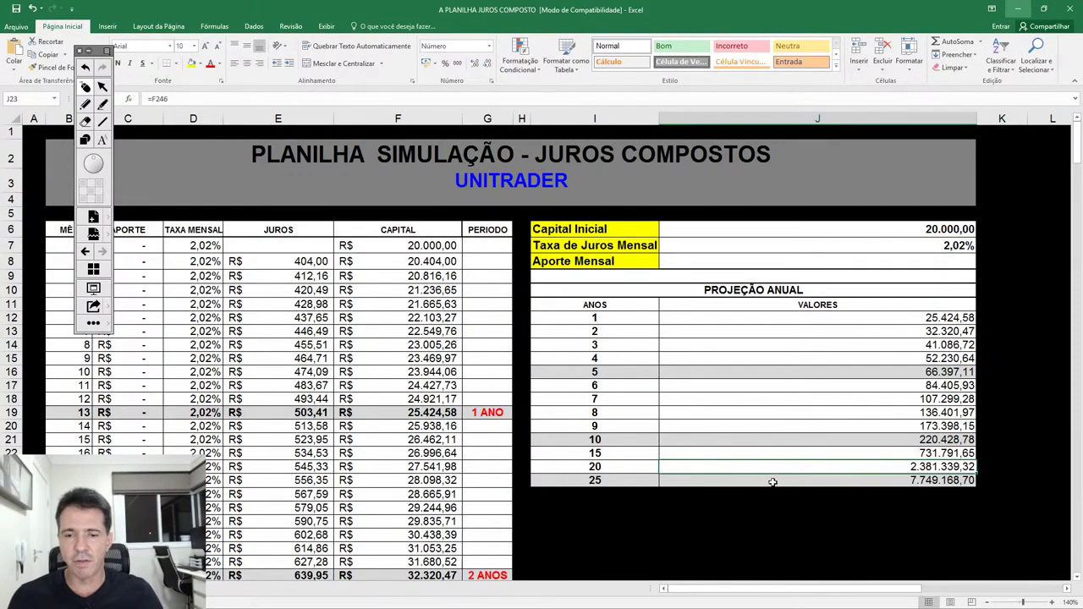
left_click(620, 467)
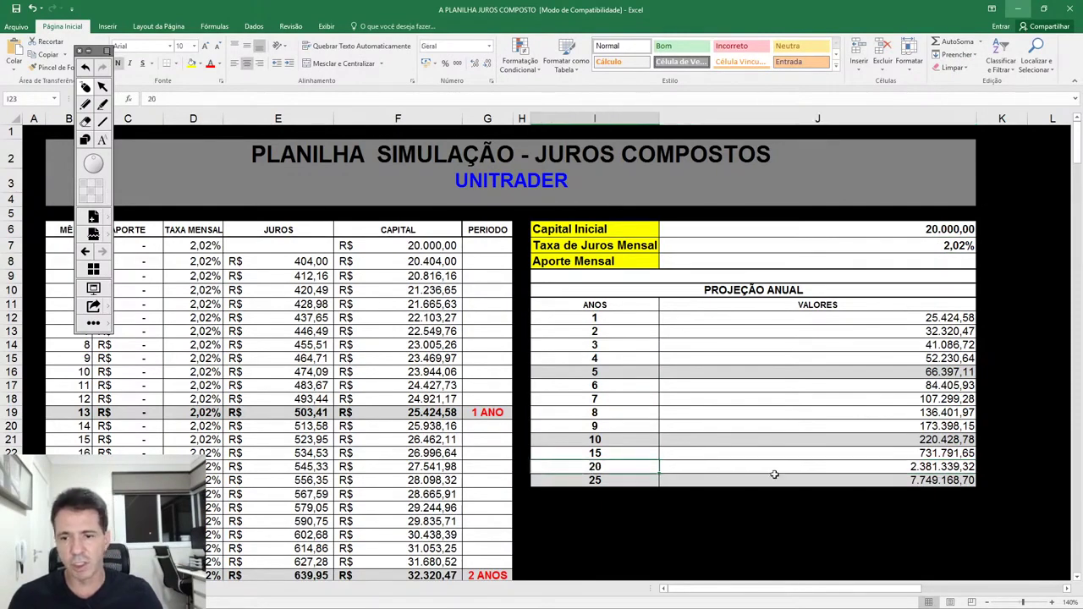
left_click(815, 469)
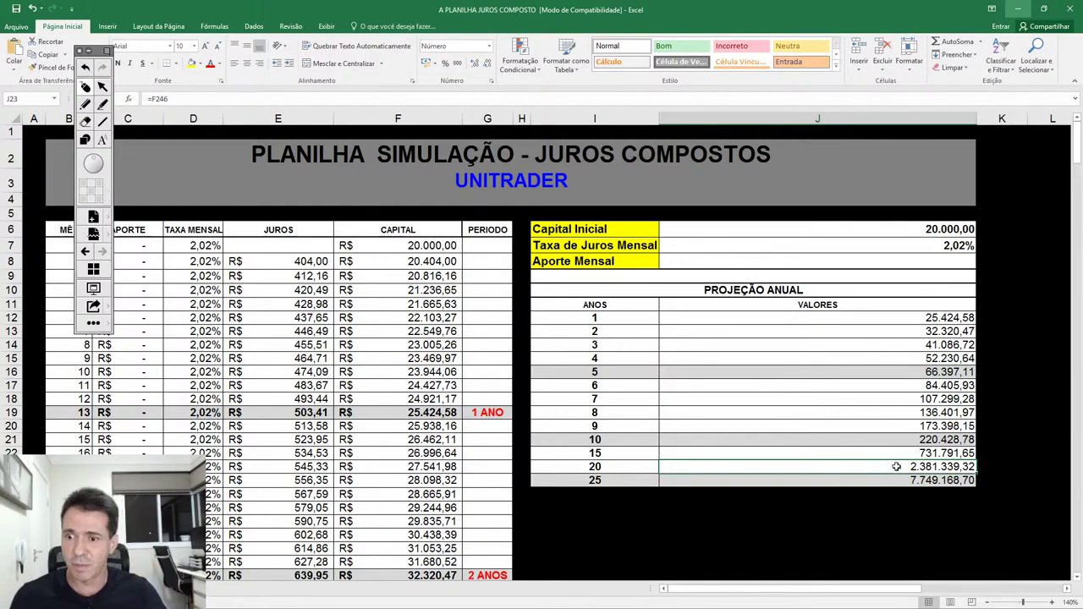
Set Taxa de Juros Mensal to 0,3% and check the 20-year projected value
left_click(925, 247)
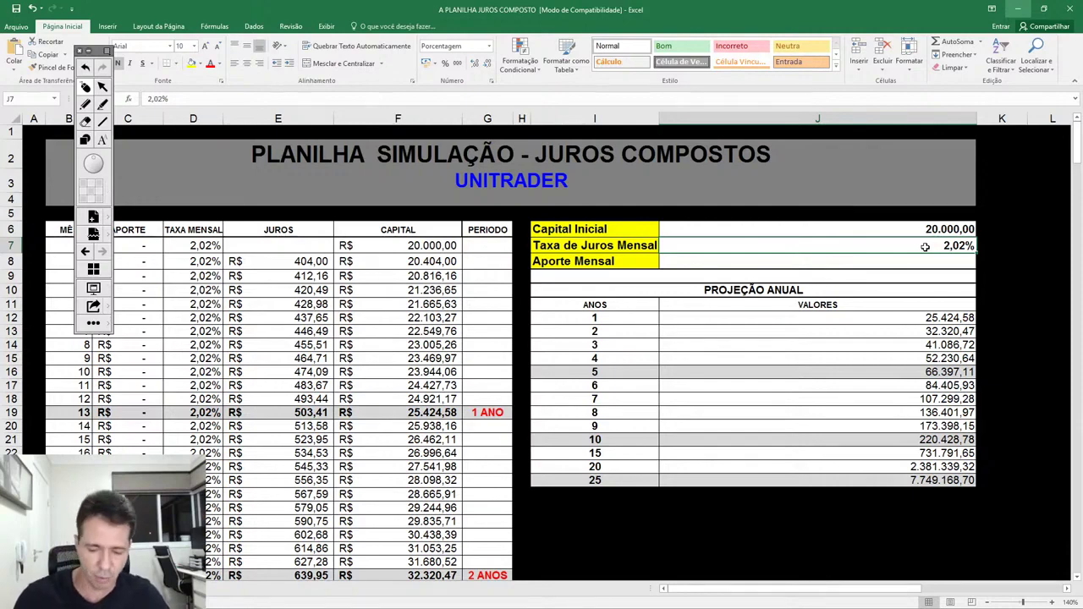
type("0,3")
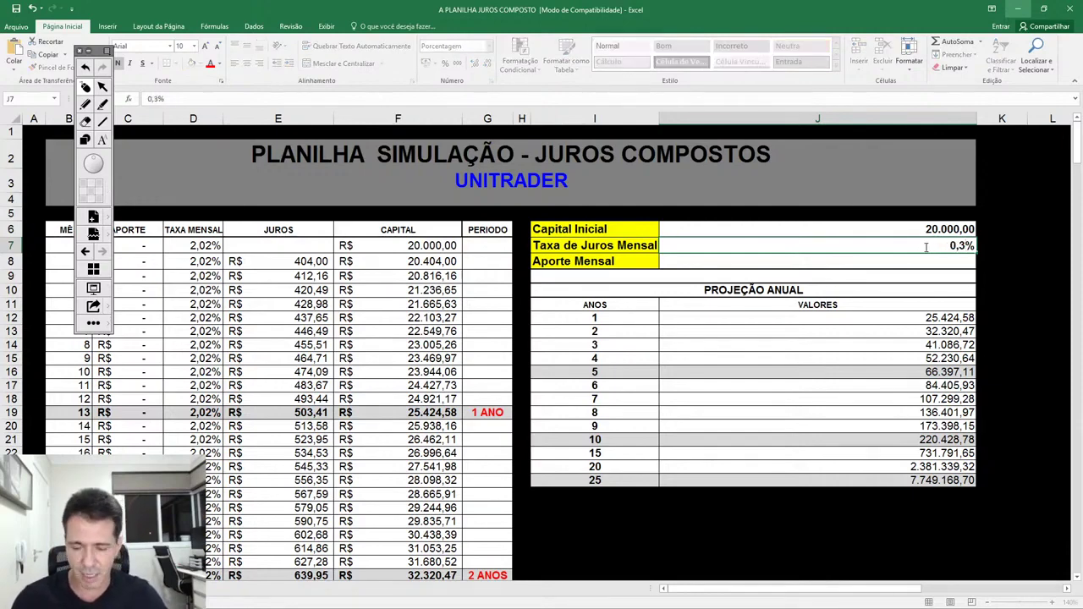
key("Return")
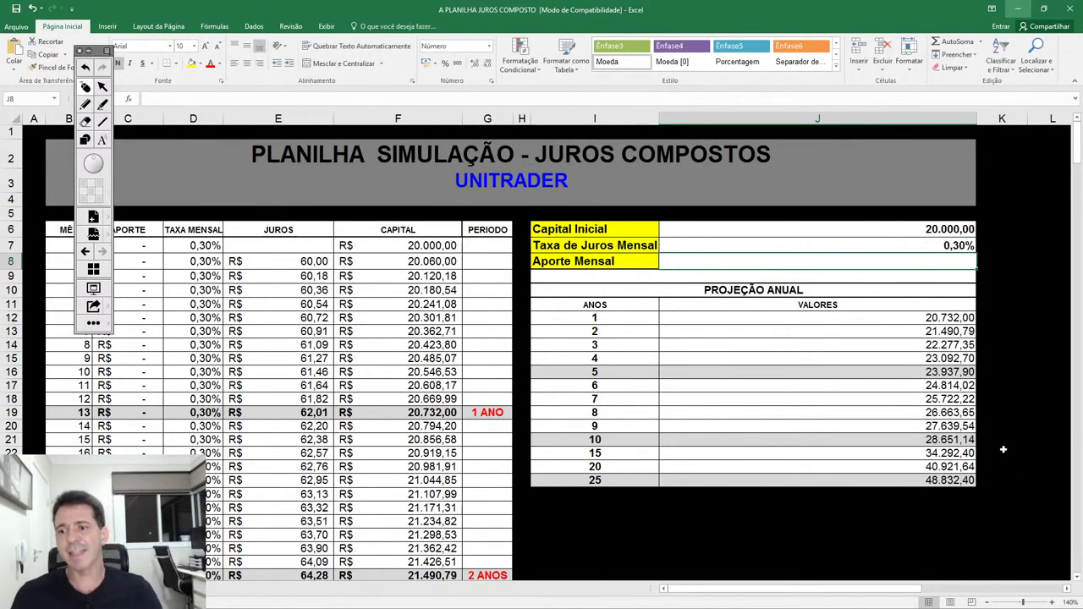
left_click(909, 468)
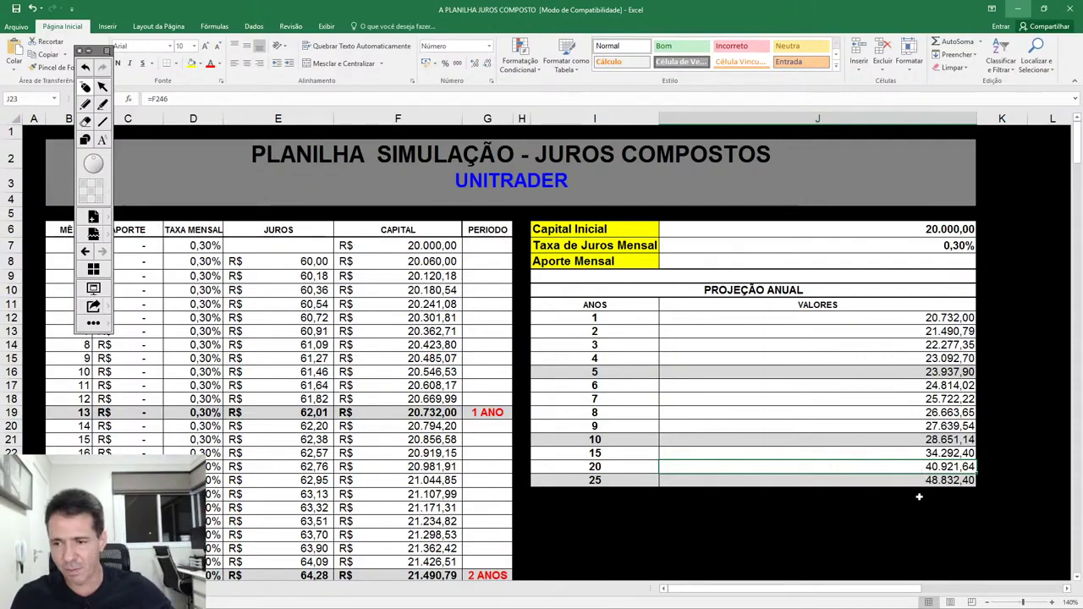
Undo the last interest rate change and review the projected values from year 20 back to year 7
key("ctrl+z")
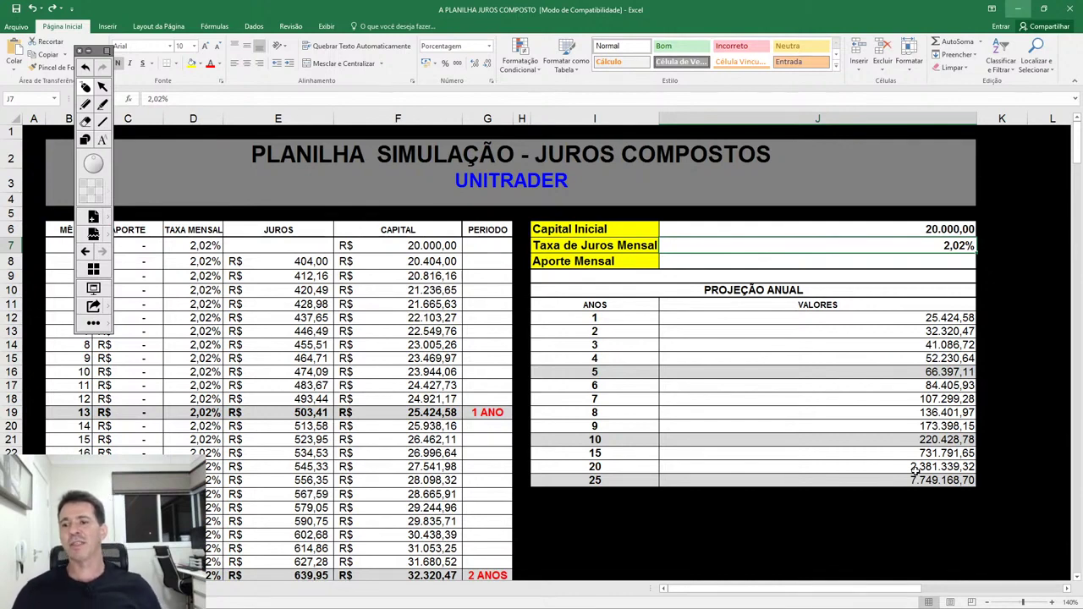
left_click(922, 467)
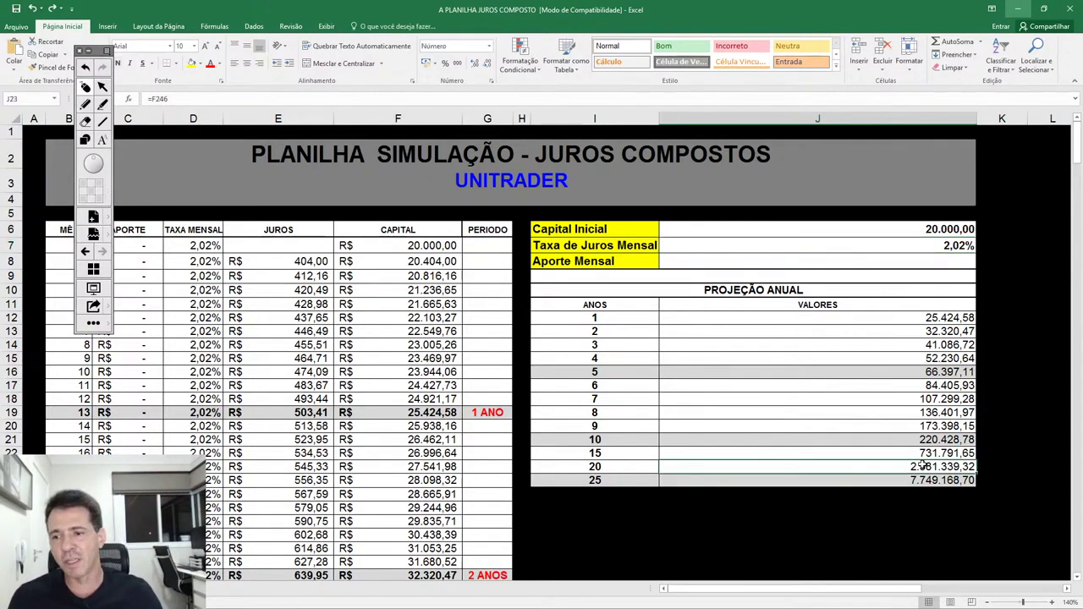
left_click(924, 453)
left_click(919, 439)
left_click(919, 426)
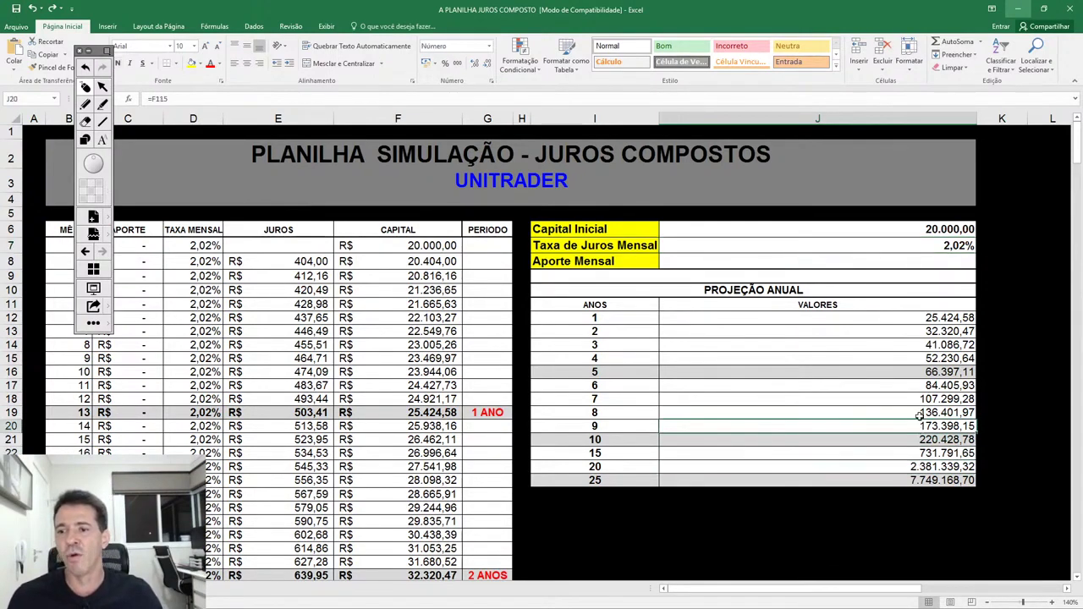
left_click(920, 413)
left_click(926, 400)
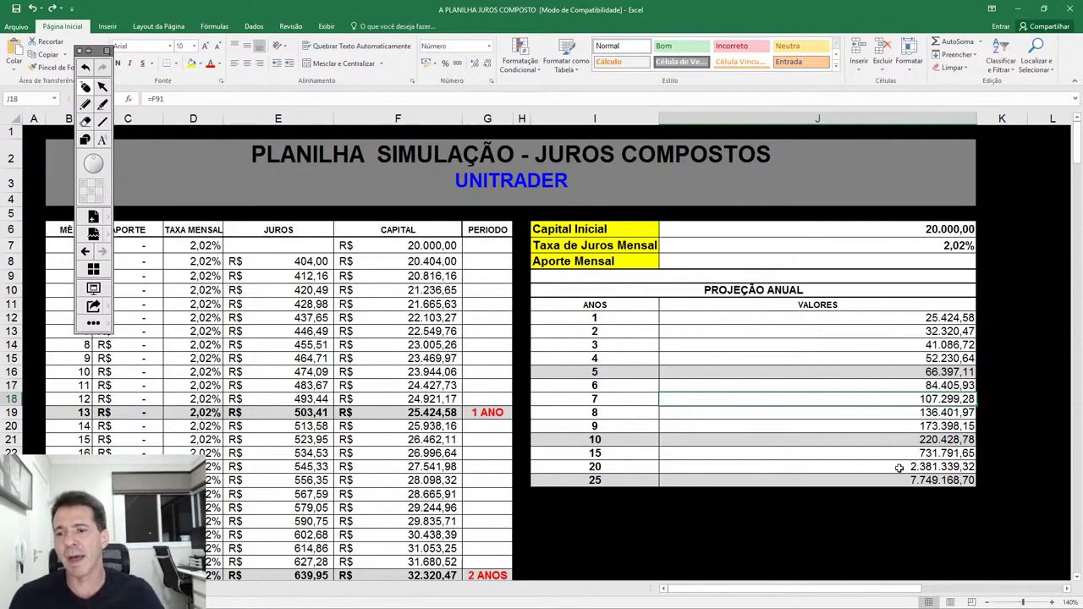
Change Taxa de Juros Mensal to 0,3% again and compare the 20-year projection for the 20.000 capital
left_click(923, 248)
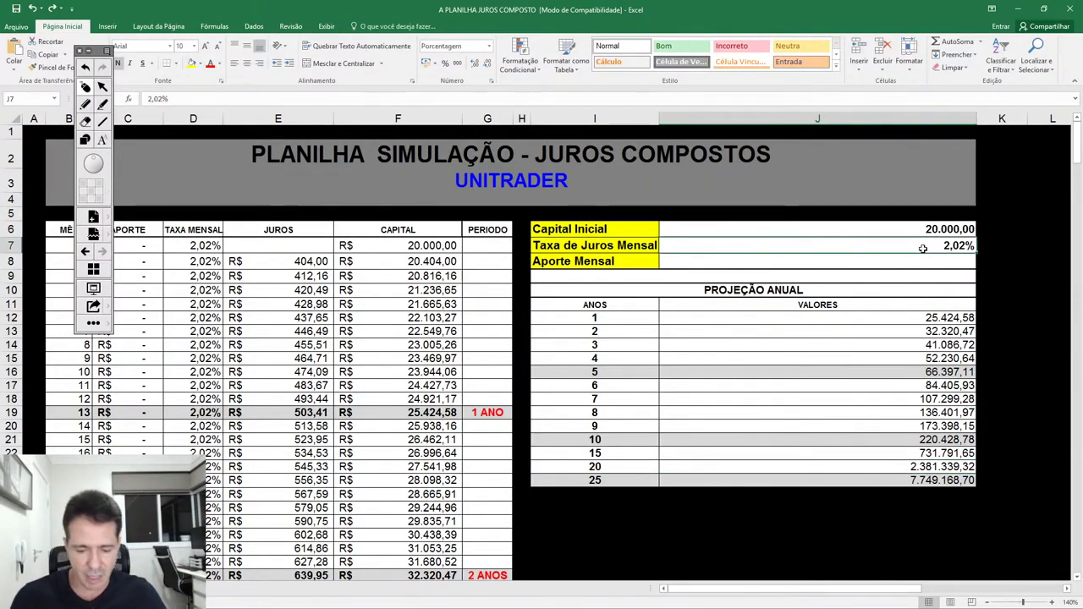
type("0,3")
key("Return")
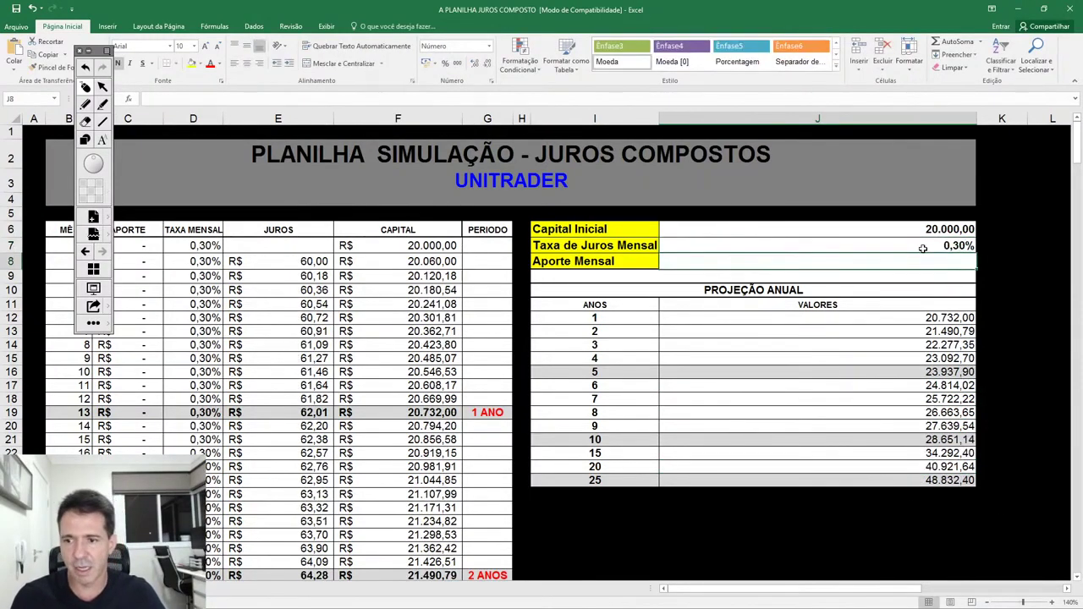
left_click(905, 467)
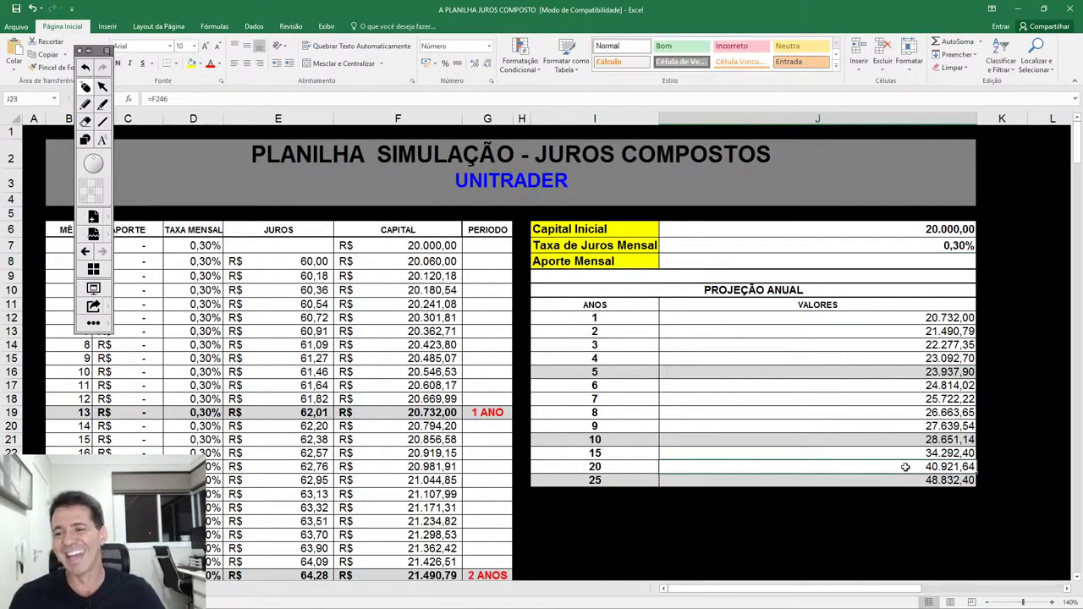